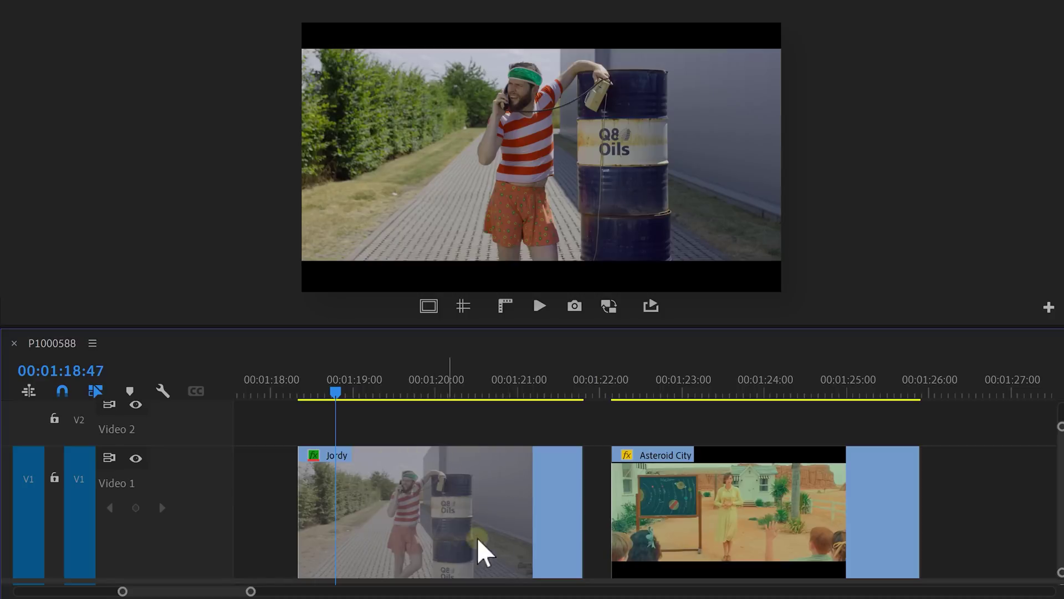
Step: Add the Comparison View button to the Program Monitor controls and show Reference beside Current
left_click(736, 391)
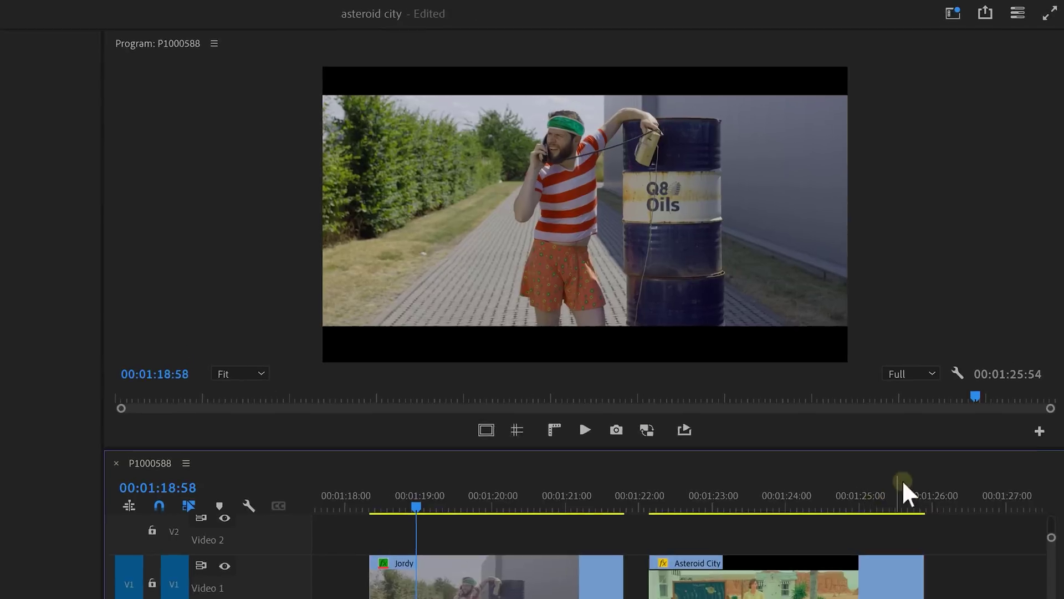
left_click(1016, 364)
left_click(1037, 480)
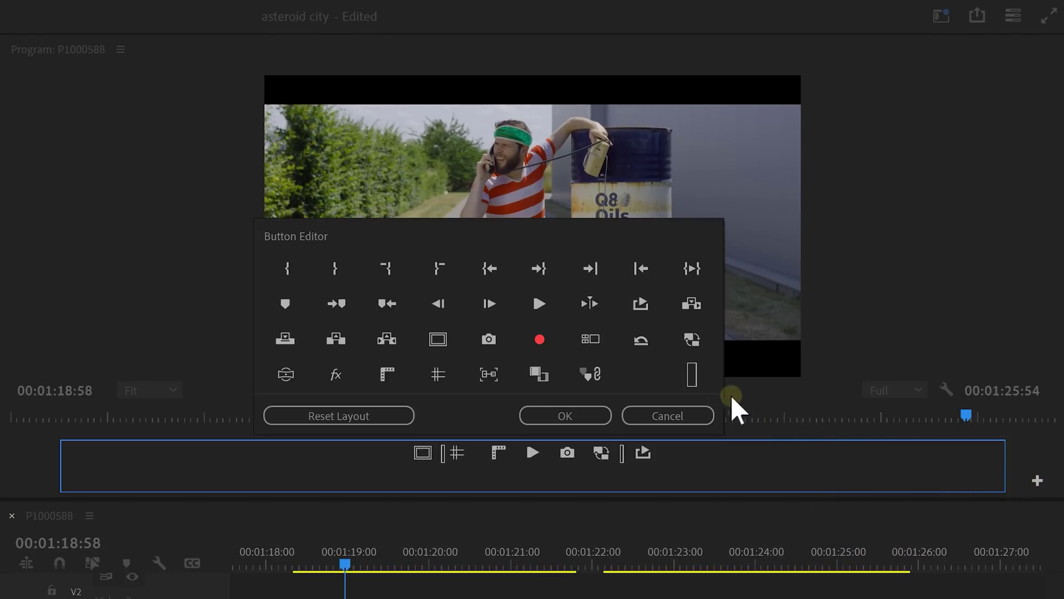
left_click_drag(388, 459, 388, 459)
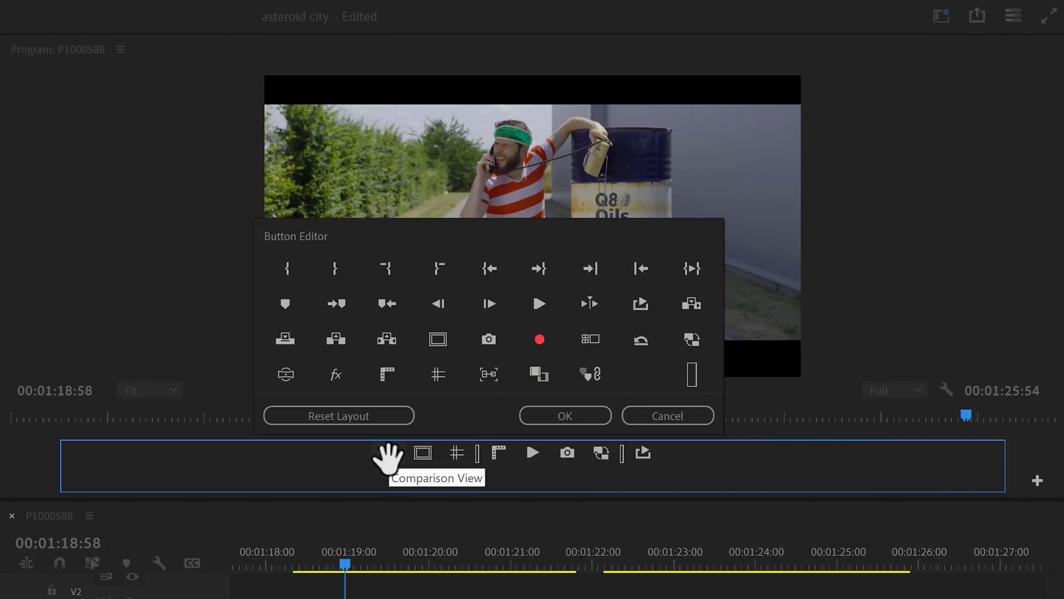
left_click(526, 415)
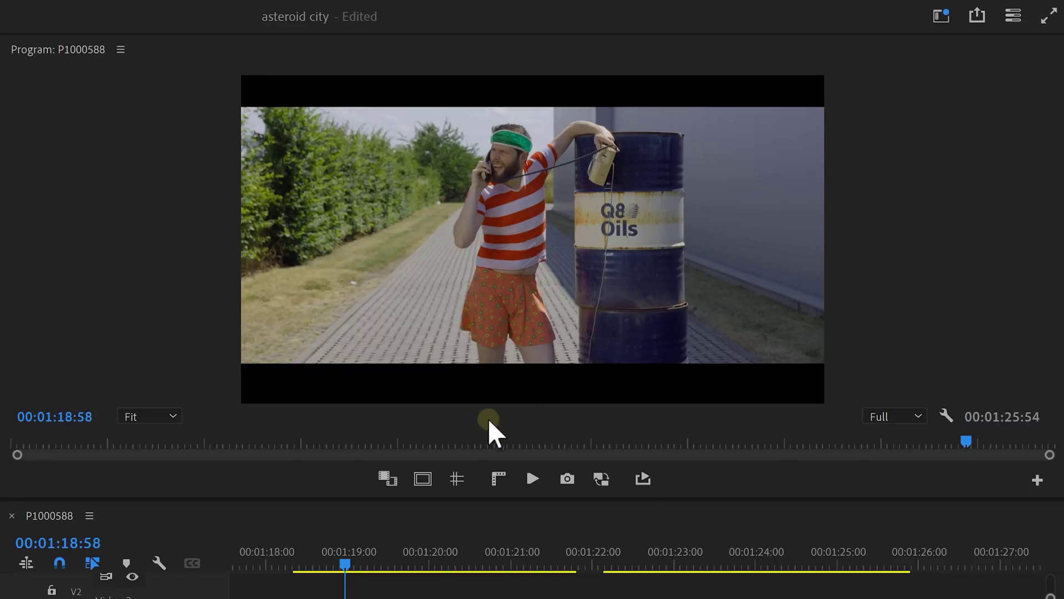
left_click(386, 480)
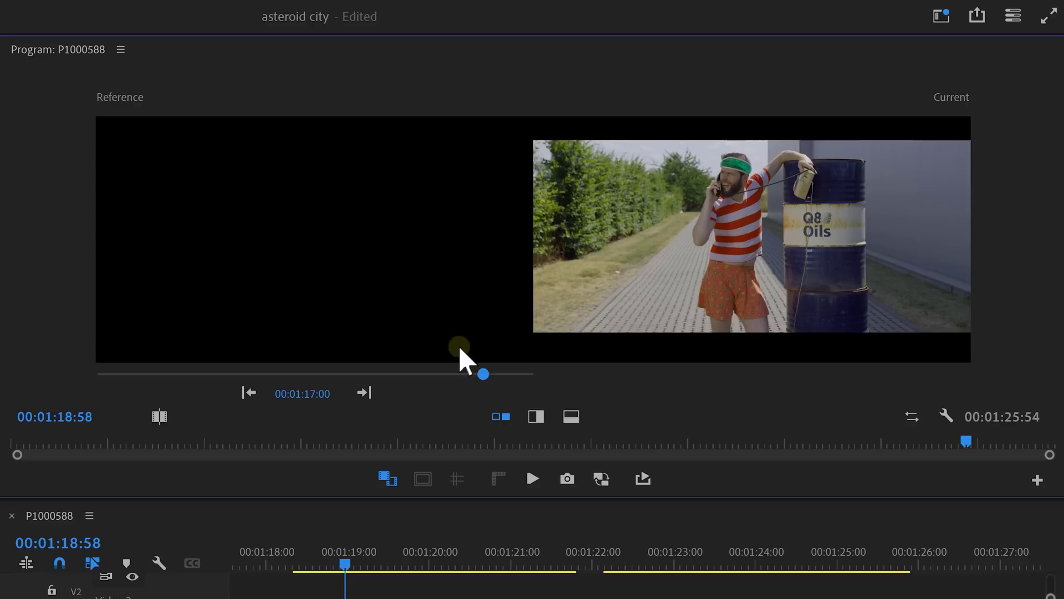
Step: Set the trailer's desert classroom shot as reference and compare it with Jordy in a horizontal split
left_click_drag(483, 380, 511, 377)
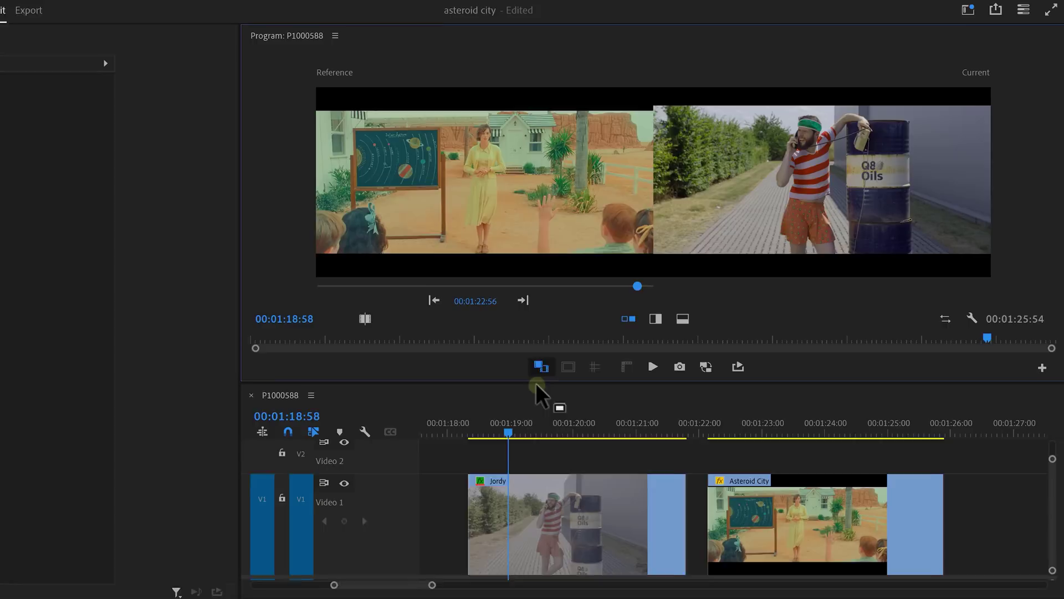
left_click_drag(517, 425, 562, 423)
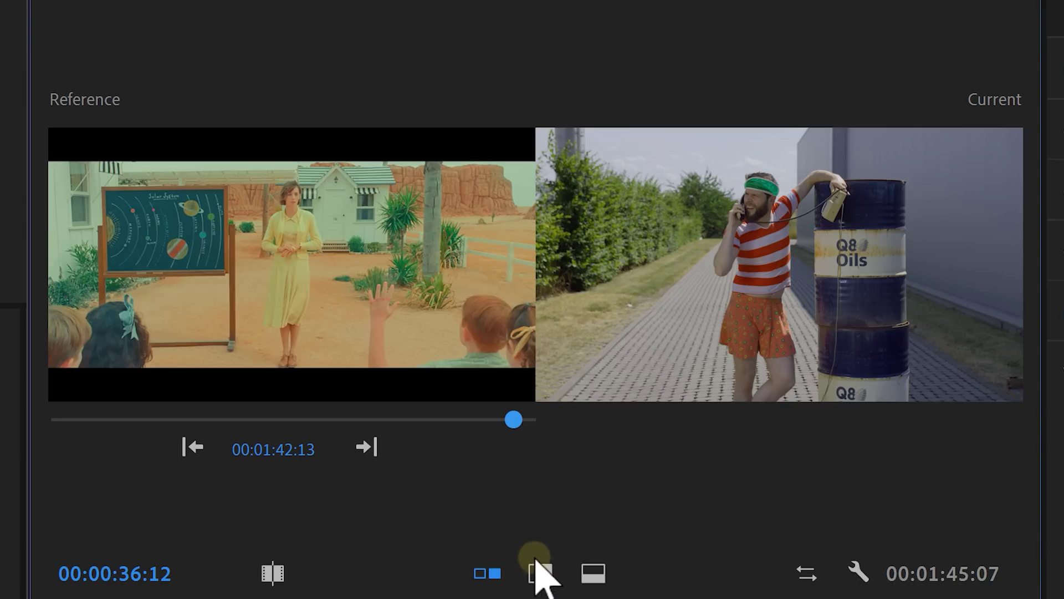
left_click(537, 566)
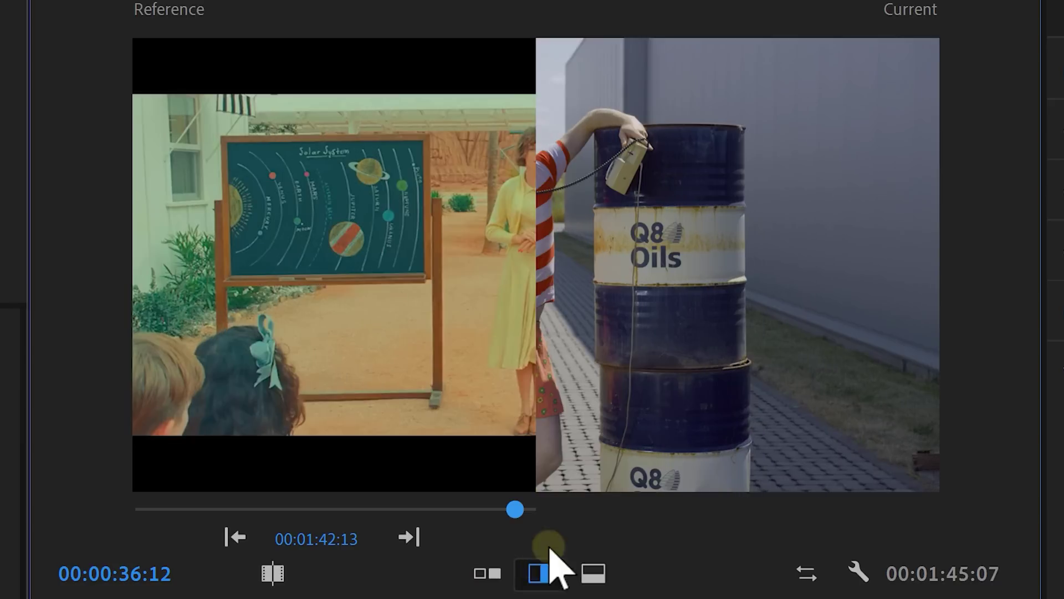
left_click(593, 574)
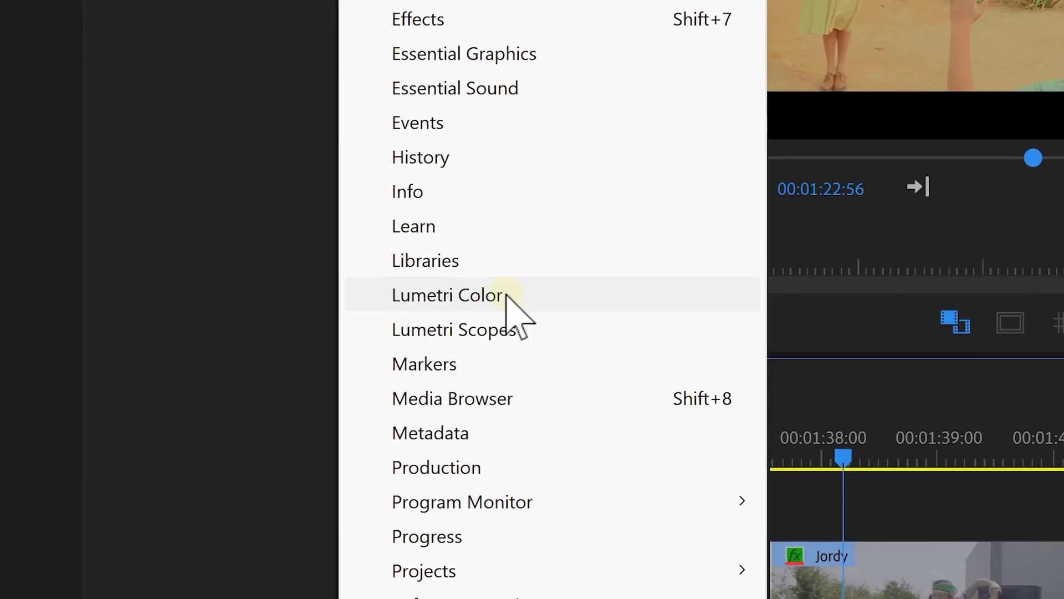
Step: Open the Lumetri Color panel, then the Lumetri Scopes panel from the Window menu
left_click(388, 355)
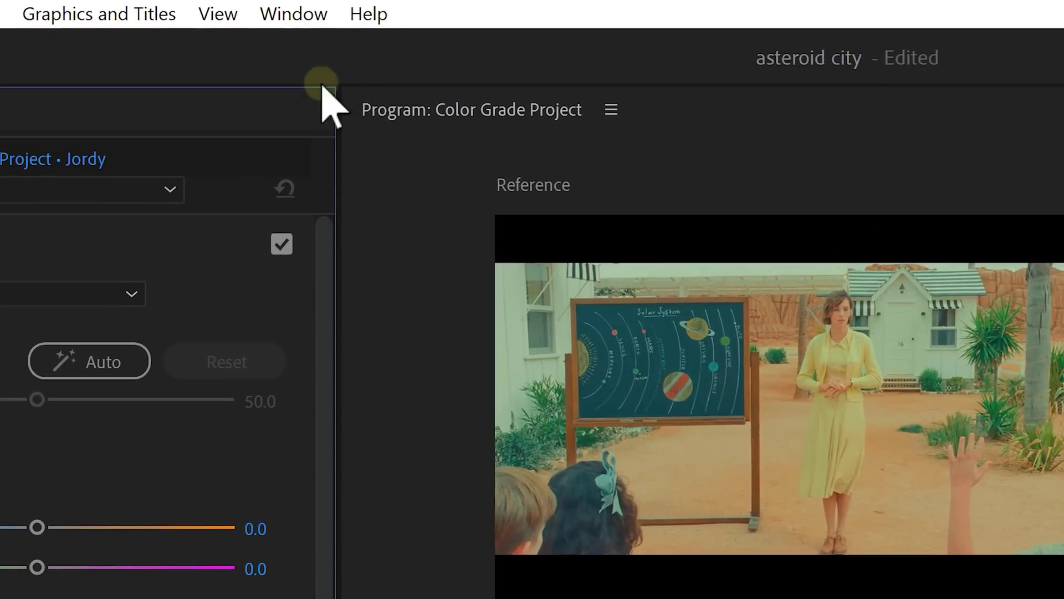
left_click(307, 16)
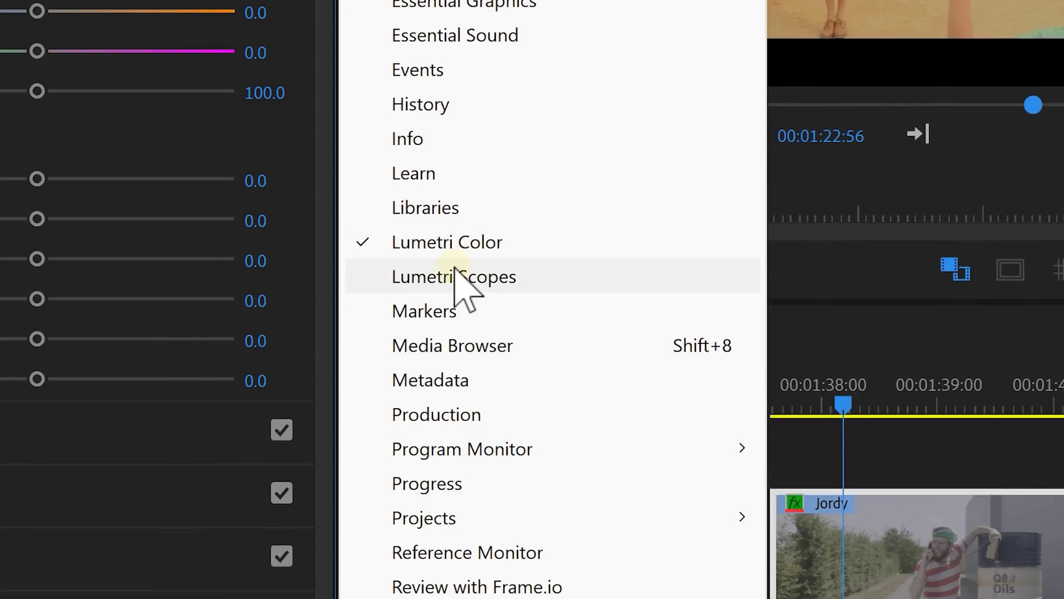
left_click(455, 276)
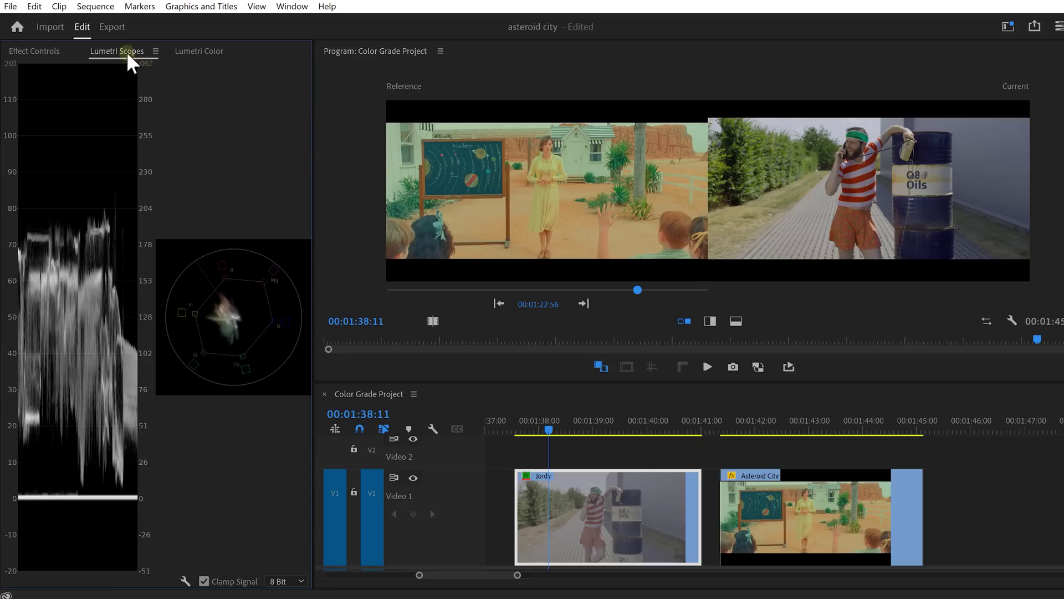
Step: Dock Lumetri Scopes into the timeline's panel group and check its scope display options
left_click_drag(126, 52, 224, 215)
left_click_drag(309, 345, 426, 390)
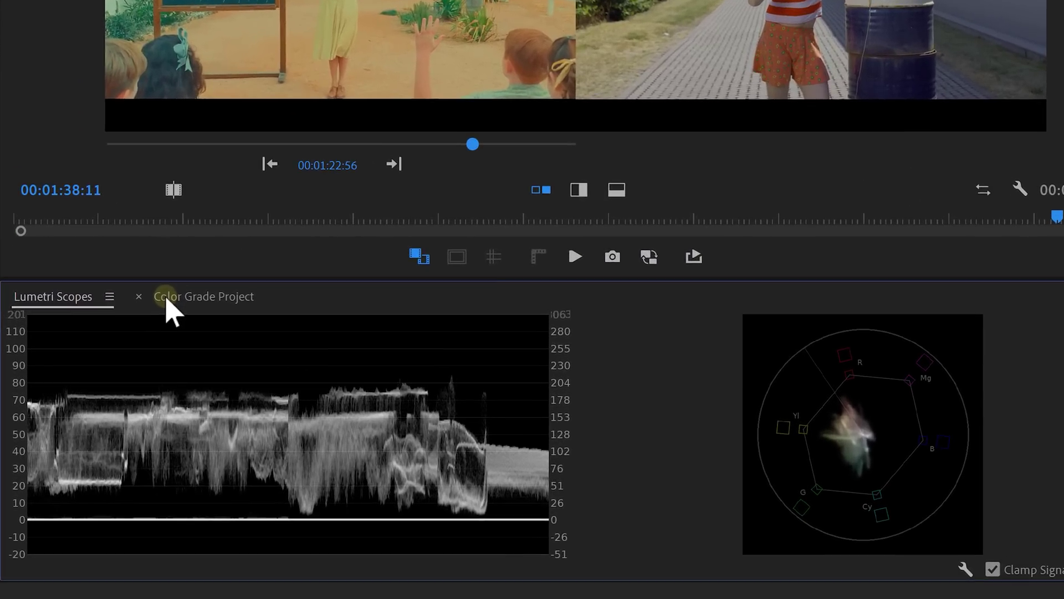
left_click(166, 297)
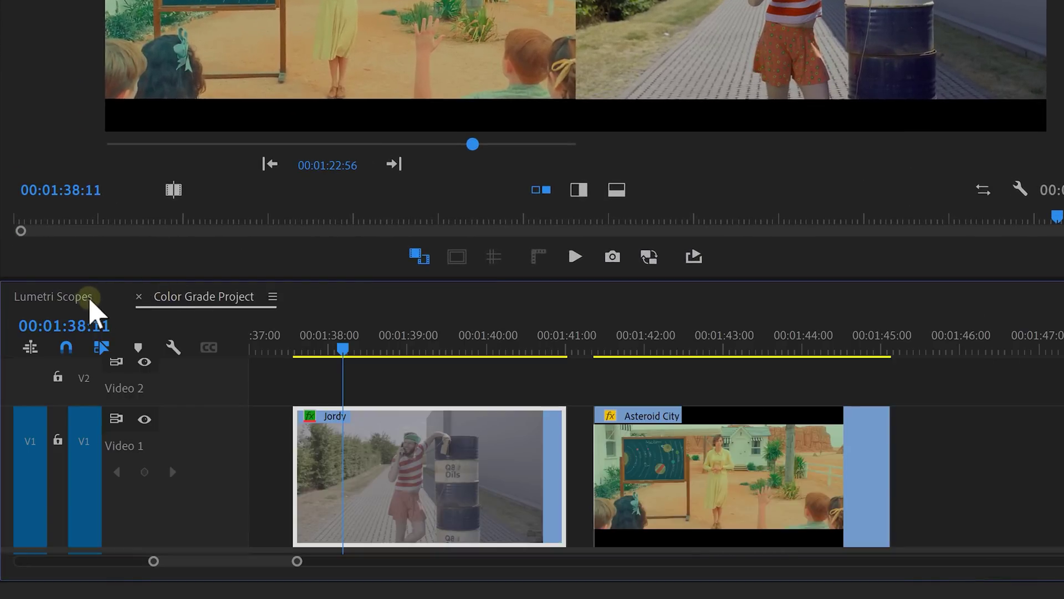
left_click(56, 296)
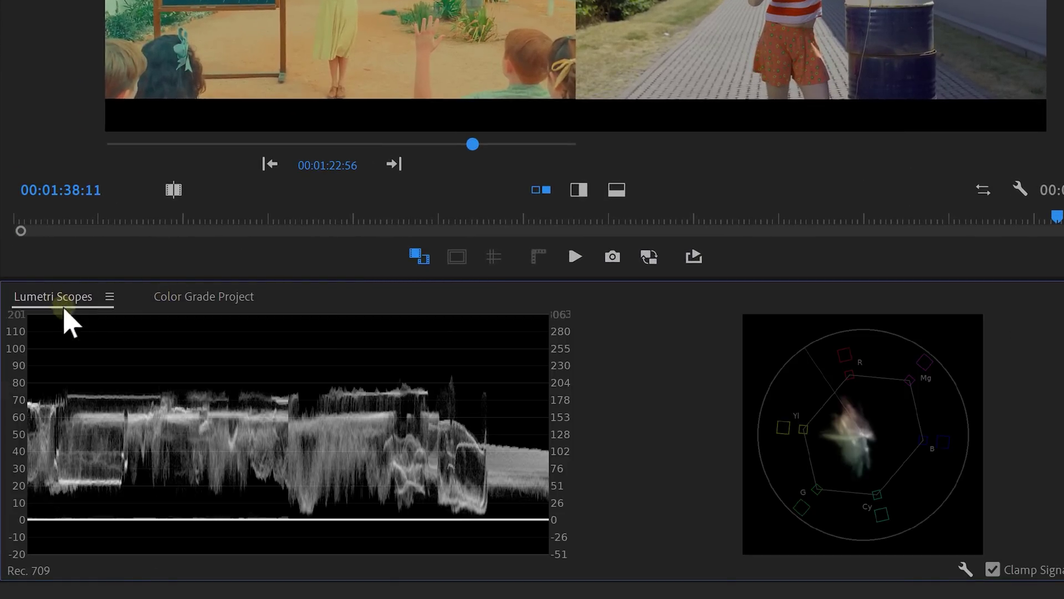
right_click(246, 375)
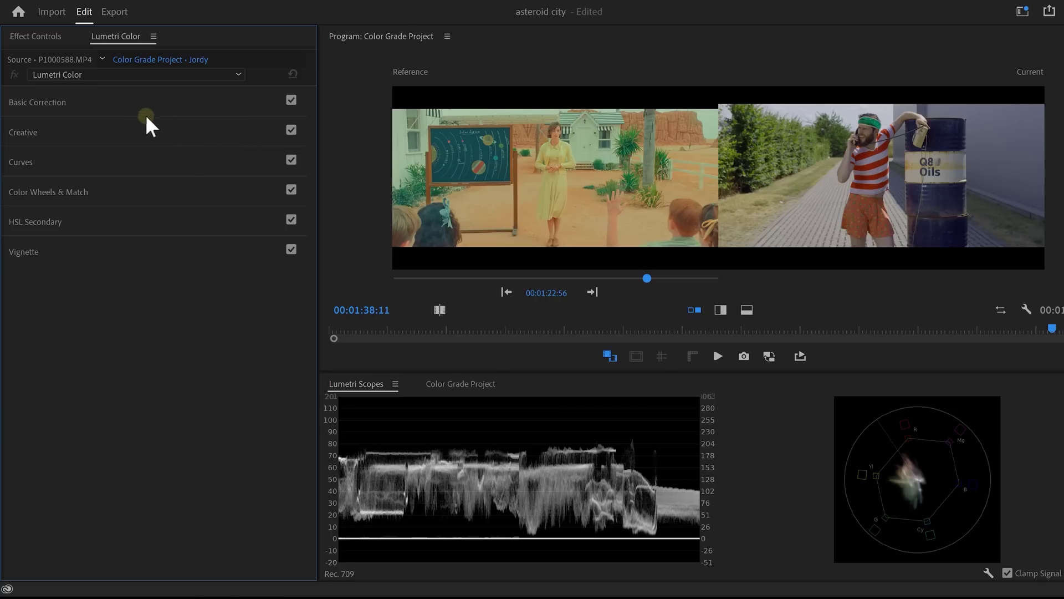
Step: Set Jordy's Basic Correction: Contrast -62, Highlights -28.5, Shadows 33.1, Exposure 0.3, Blacks 4.9
left_click(86, 104)
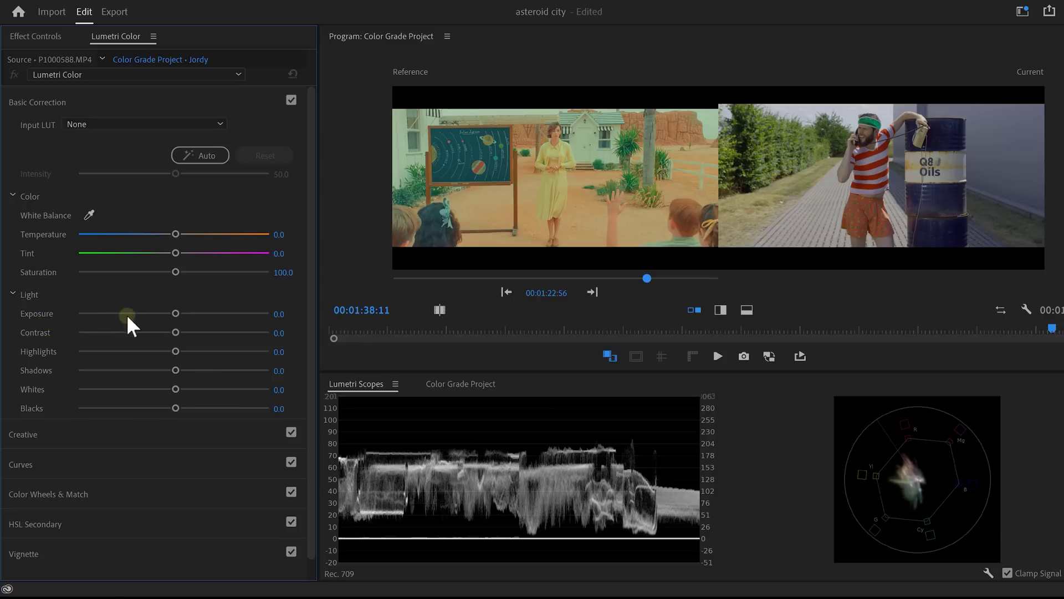
left_click_drag(178, 314, 252, 309)
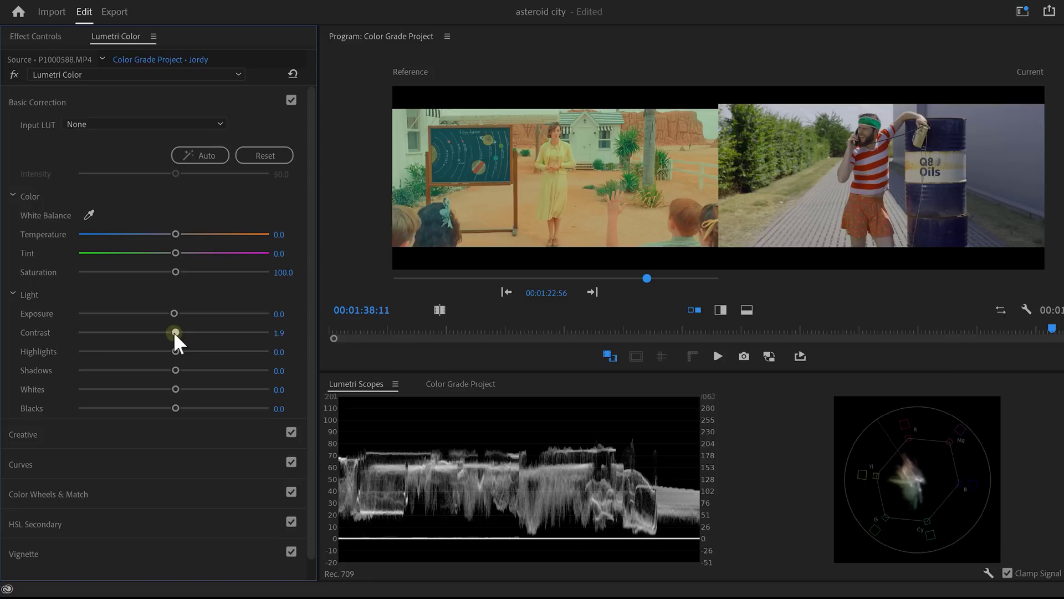
left_click_drag(174, 332, 108, 331)
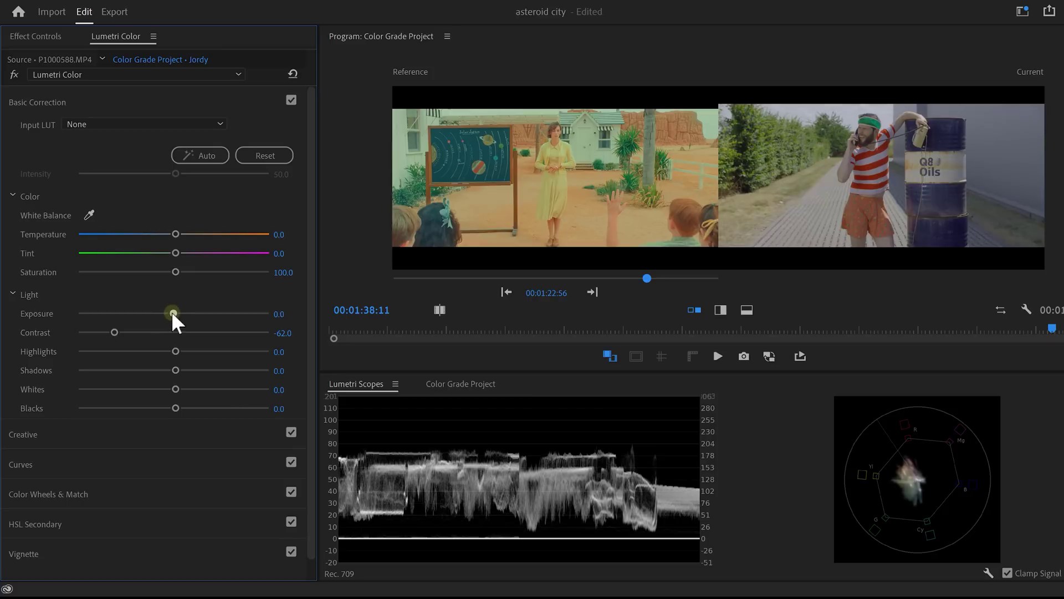
left_click_drag(173, 314, 178, 312)
left_click(173, 351)
left_click_drag(185, 370, 205, 370)
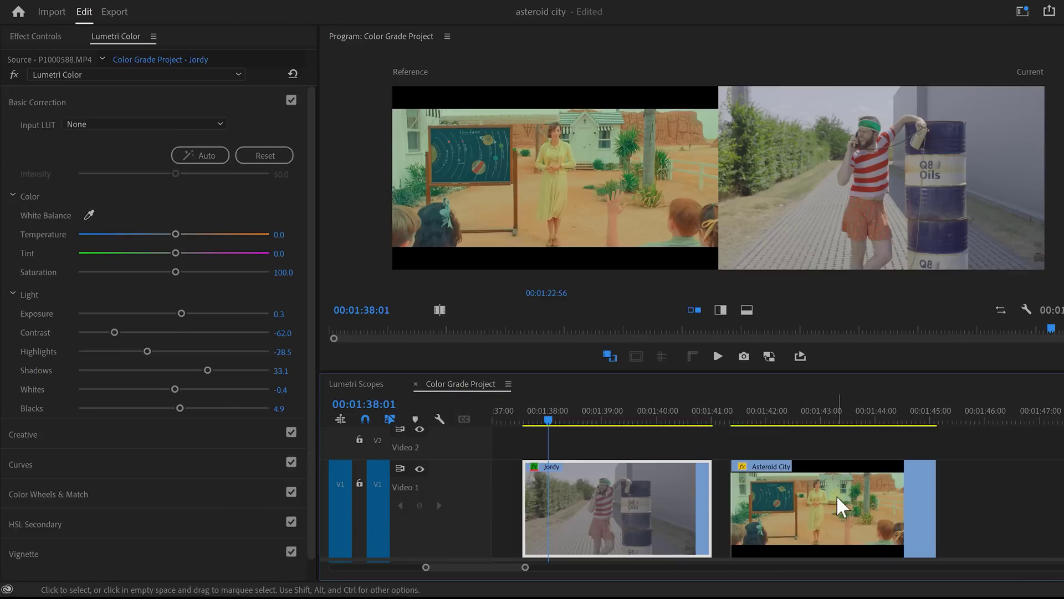
Step: Start a freeform pen opacity mask on the Asteroid City clip, placing points on the frame
left_click(836, 494)
left_click(832, 423)
left_click(36, 36)
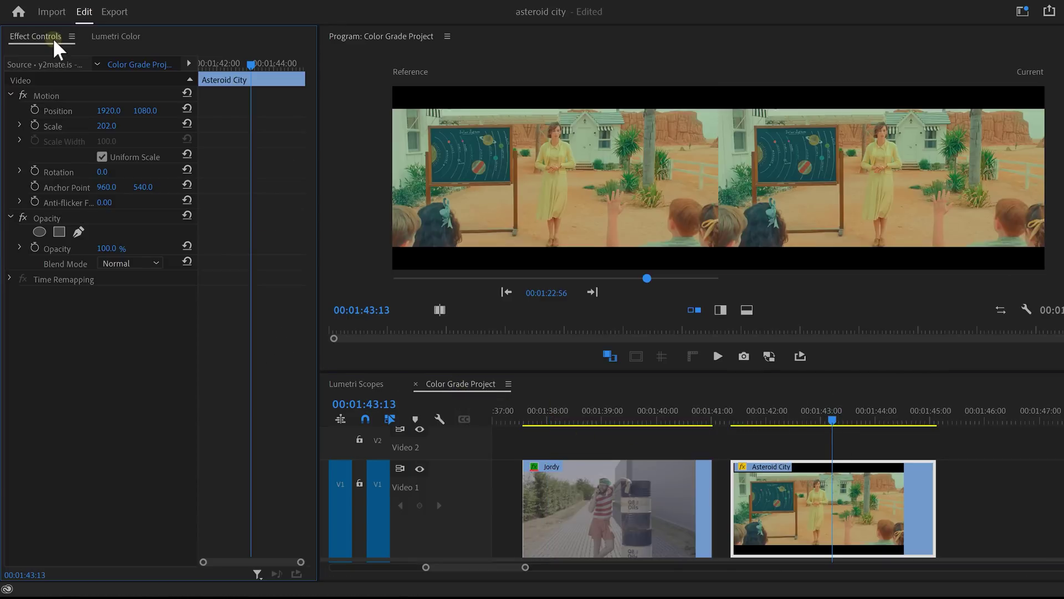
left_click(78, 232)
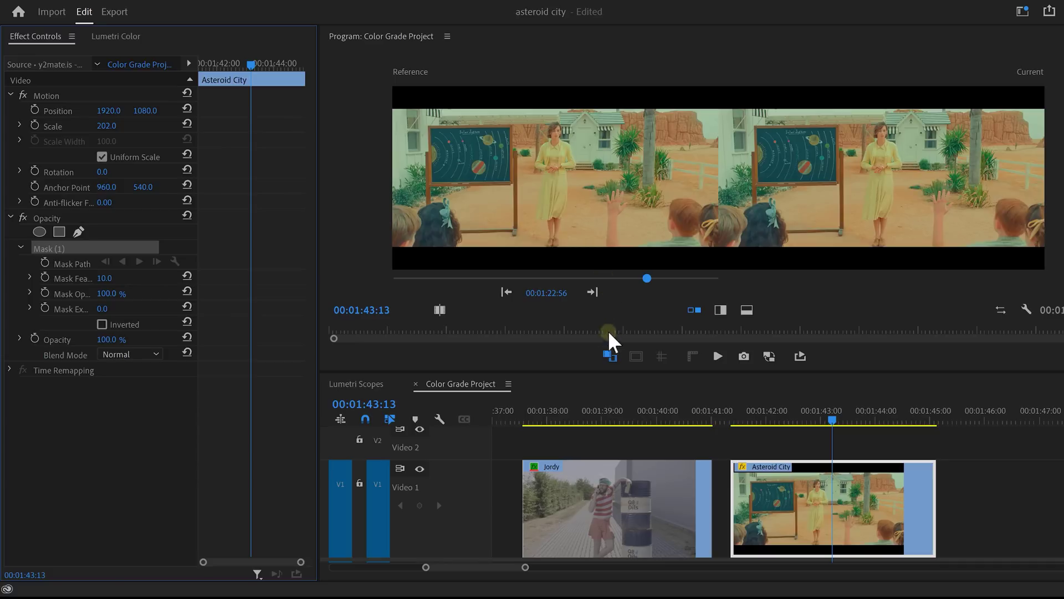
left_click(610, 355)
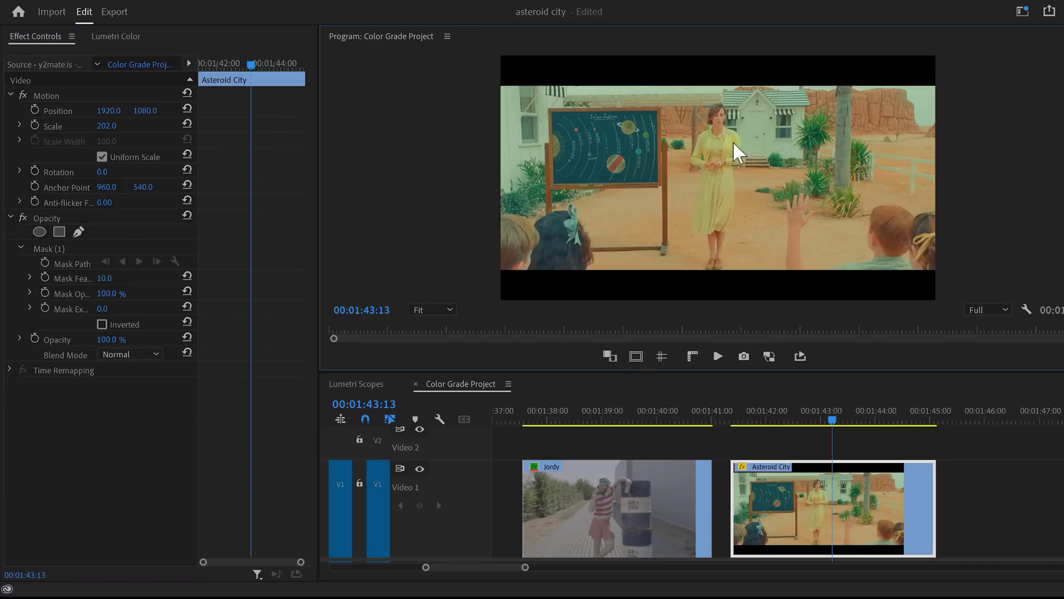
left_click(751, 126)
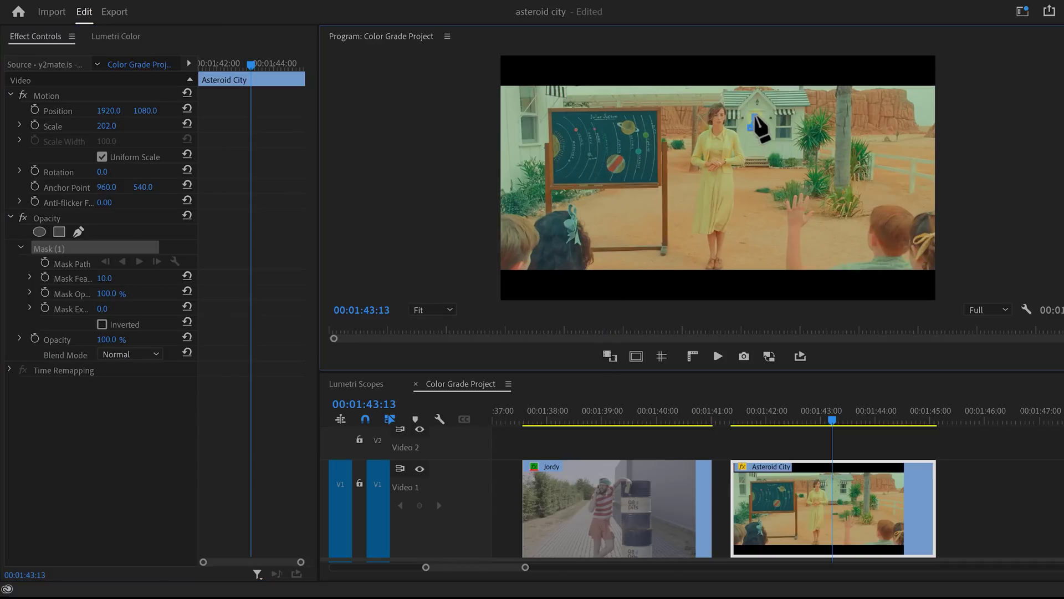
left_click(751, 123)
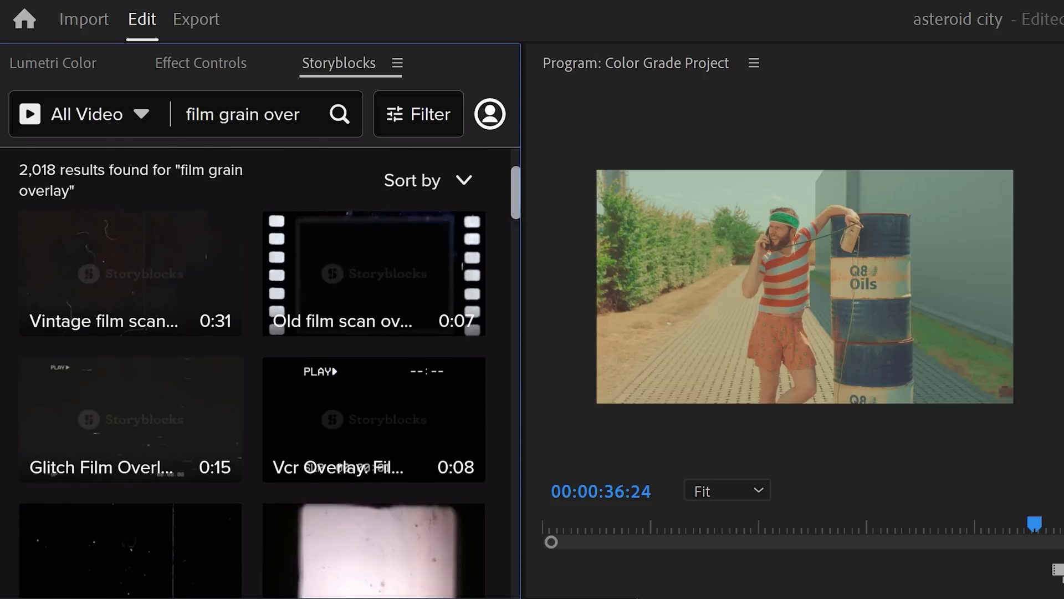
Step: Download the 'Old film with light leaks' clip from the 'film grain overlay' results
scroll(261, 371, "down", 5)
scroll(261, 371, "down", 6)
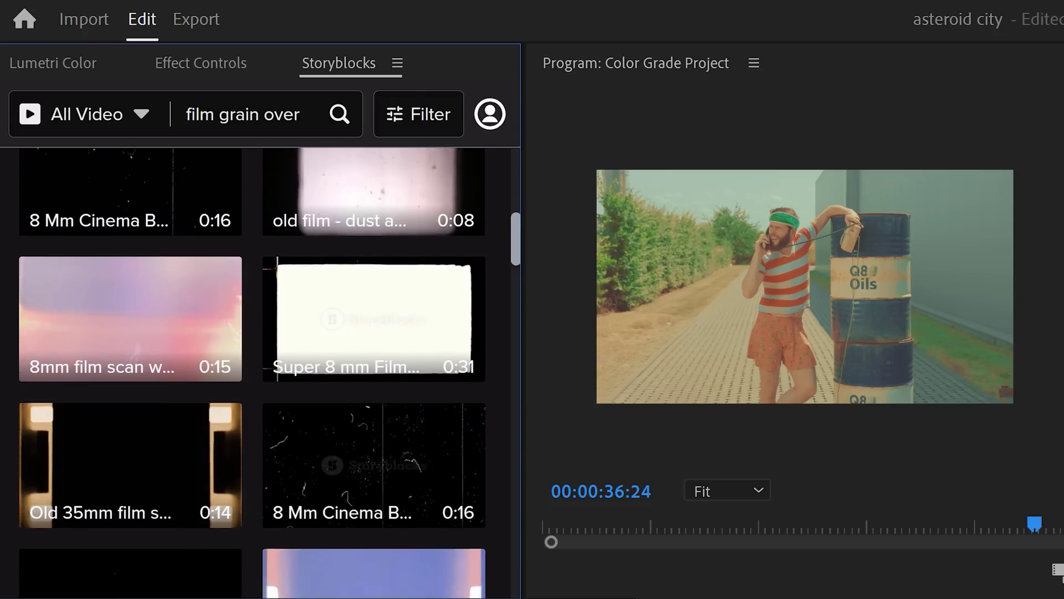
scroll(498, 320, "down", 2)
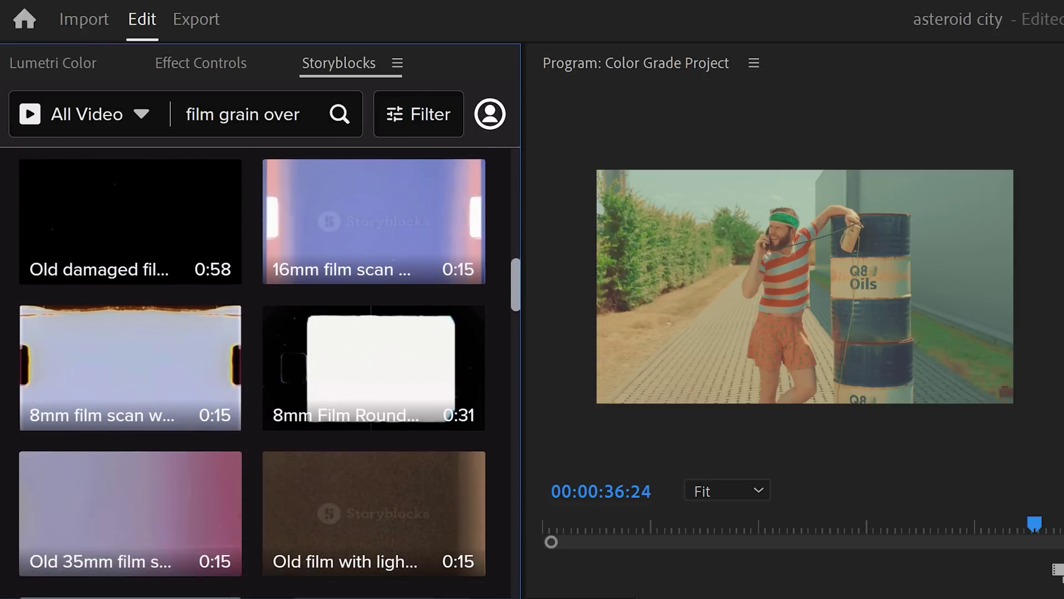
left_click(451, 434)
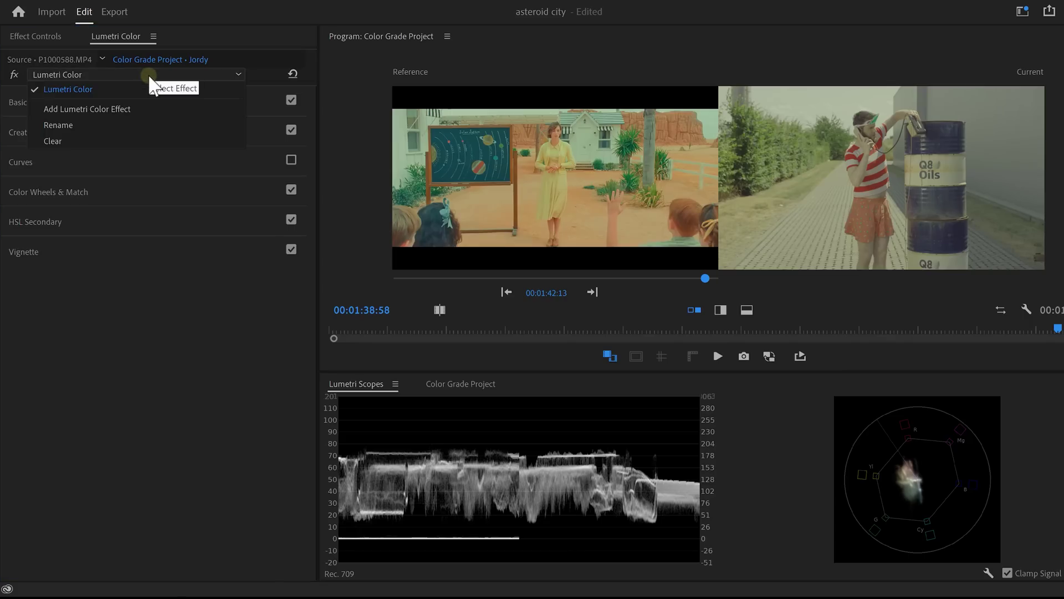
Step: Rename the first Lumetri layer 'White Balance' and add a second named 'Skintones'
left_click(118, 125)
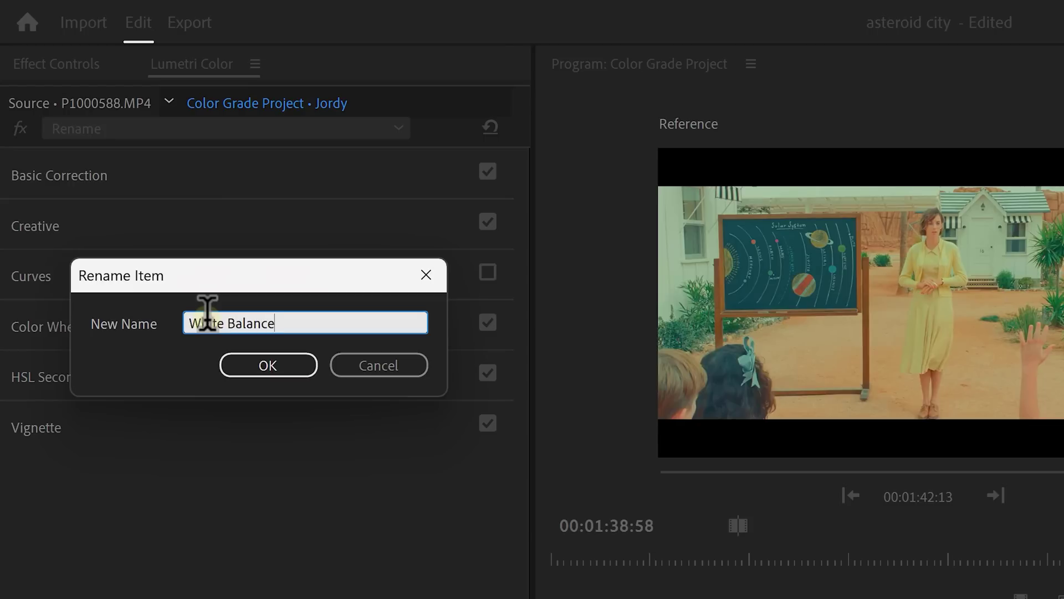
key("Return")
left_click(295, 134)
left_click(195, 187)
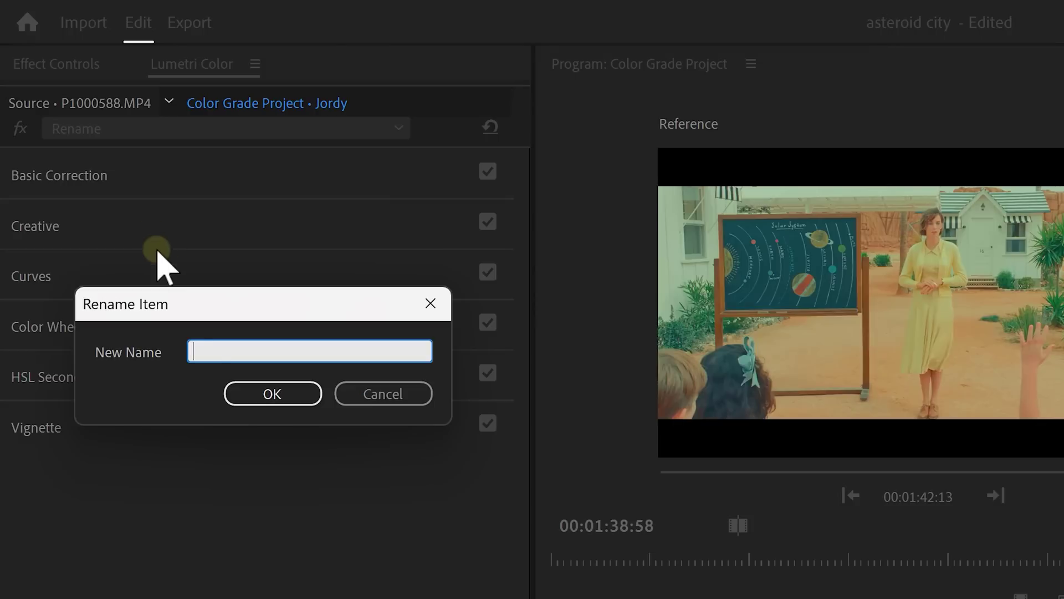
left_click(230, 391)
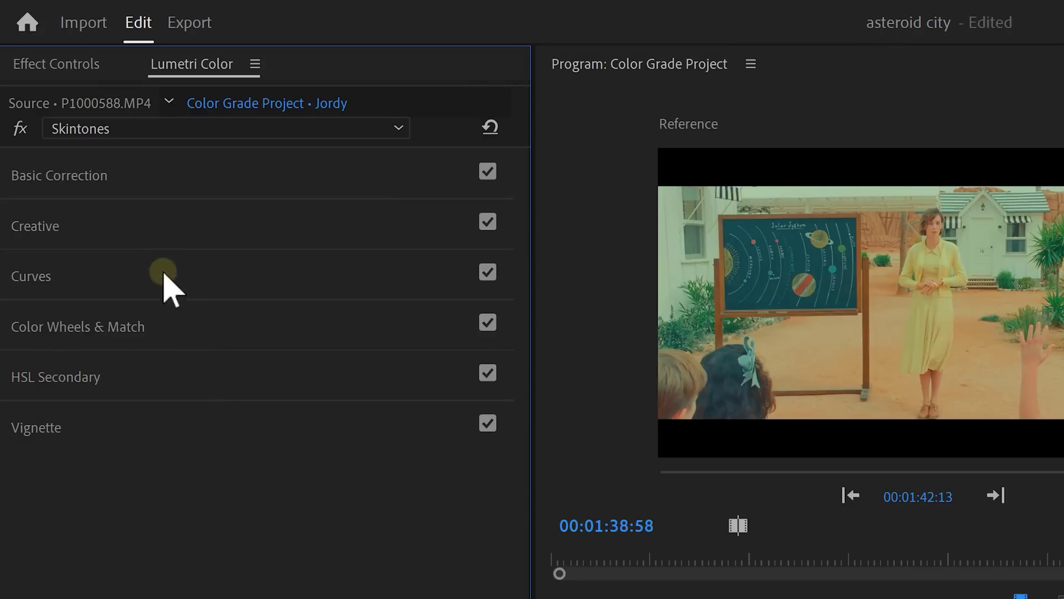
Step: Select the Skintones effect in Effect Controls, then return to Lumetri Color
left_click(80, 78)
left_click(186, 299)
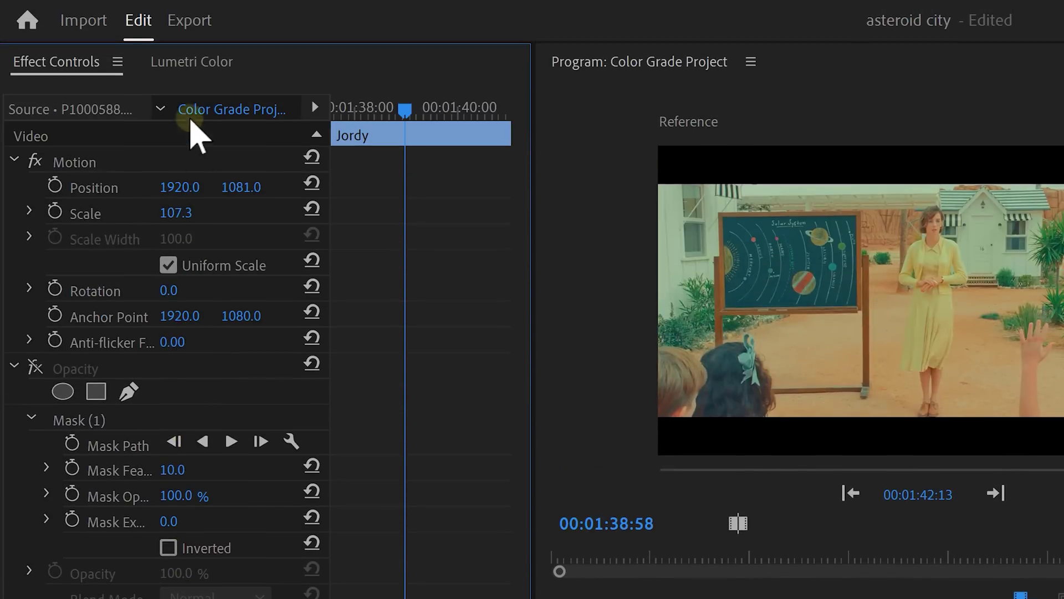
left_click(193, 70)
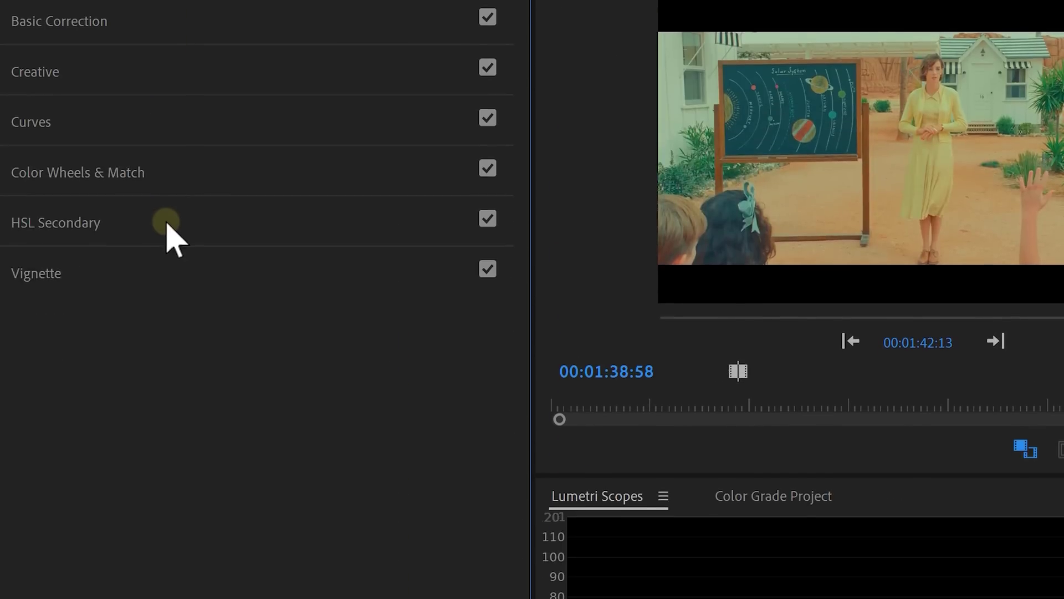
Step: Sample Jordy's skin with the HSL Secondary eyedropper and refine the hue, saturation and lightness ranges
left_click(165, 375)
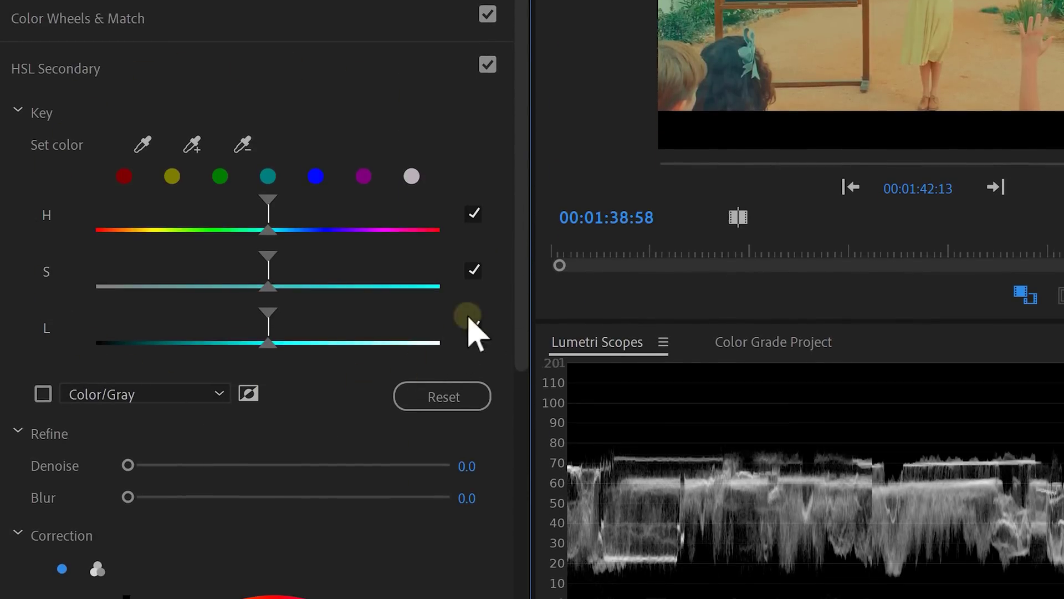
left_click(394, 82)
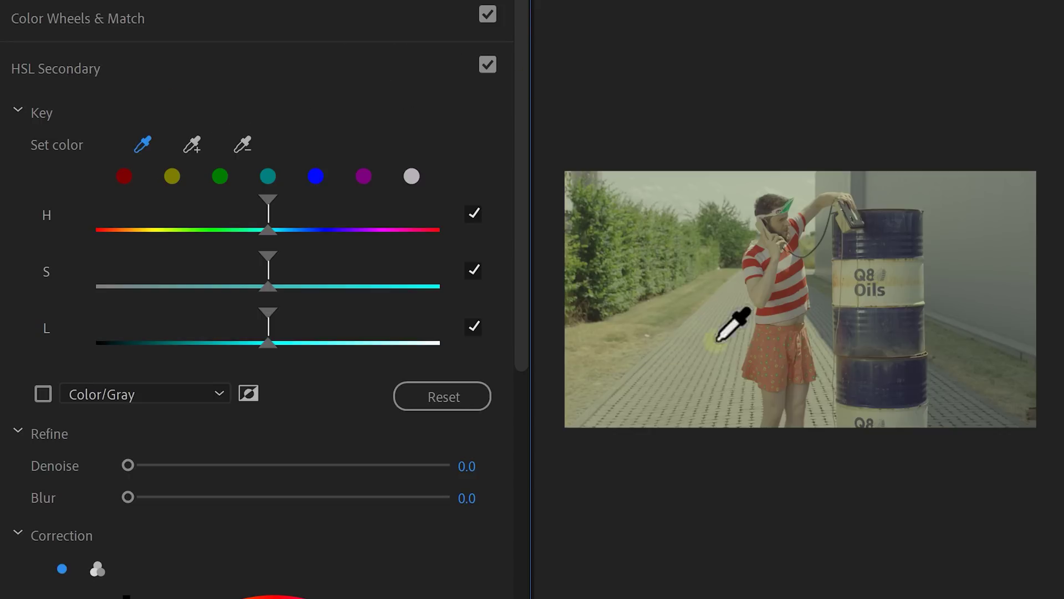
left_click_drag(148, 219, 145, 219)
left_click_drag(281, 312, 295, 332)
left_click_drag(142, 217, 118, 230)
left_click_drag(185, 260, 155, 291)
left_click_drag(129, 211, 132, 213)
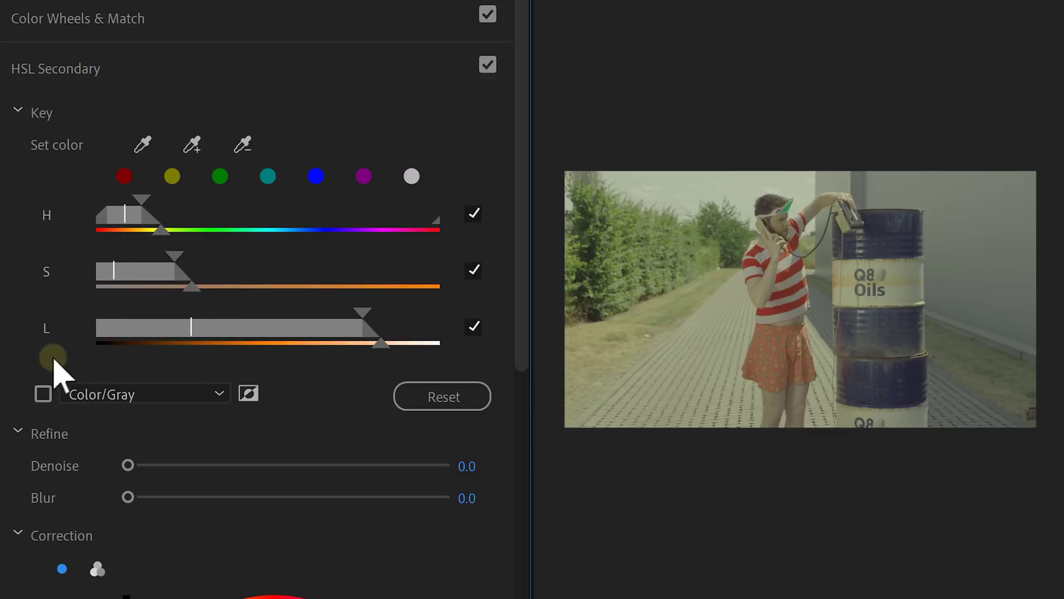
left_click(43, 393)
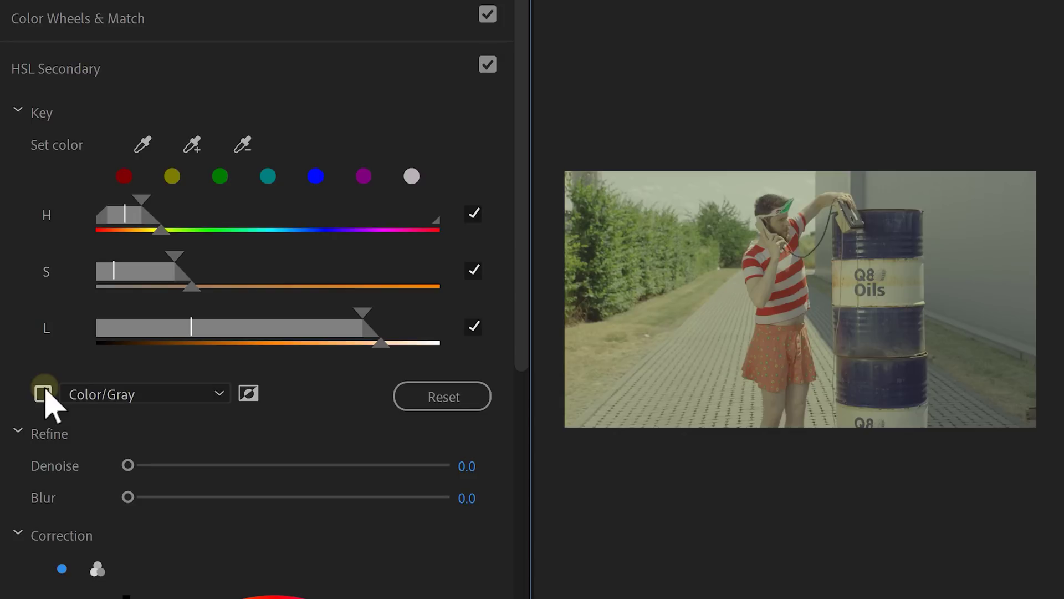
Step: Soften the skin key with a Blur of 3.7
left_click_drag(112, 458, 389, 456)
left_click_drag(128, 496, 339, 495)
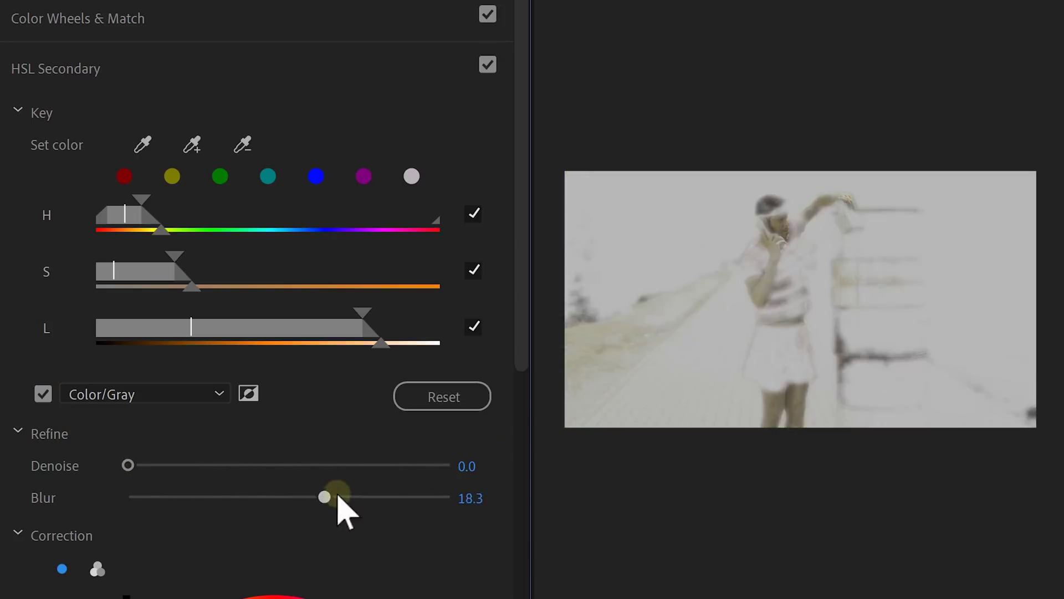
left_click_drag(170, 516, 166, 516)
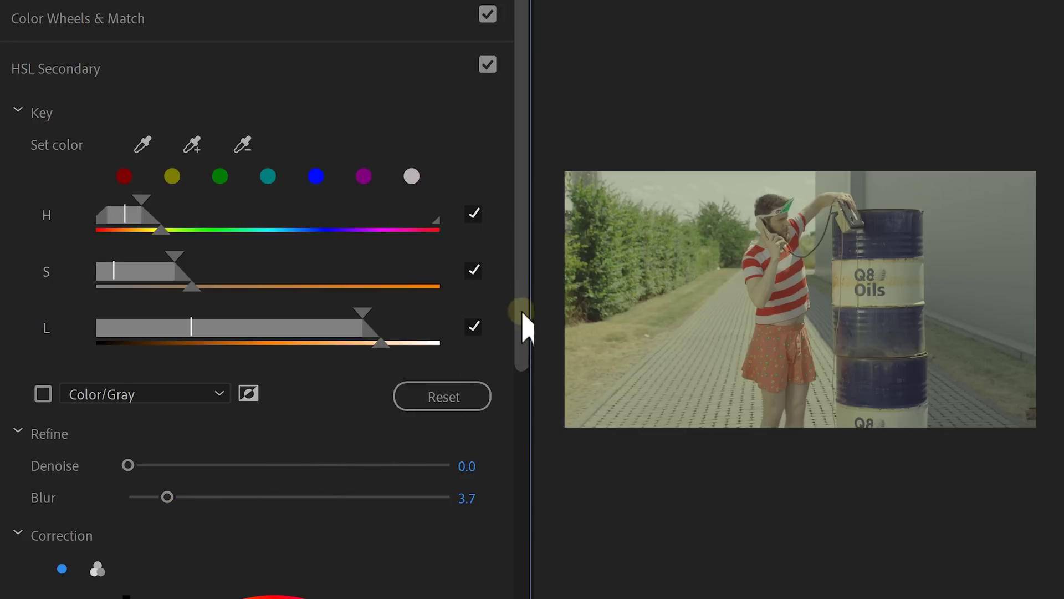
left_click_drag(525, 328, 511, 571)
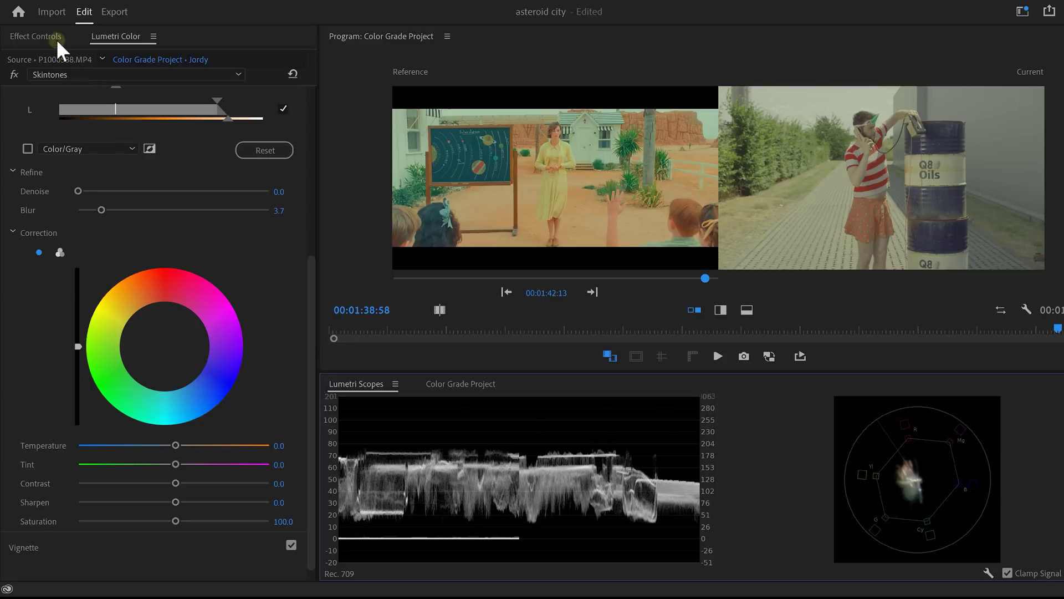
Step: Select the opacity mask in Effect Controls and zoom in on the vectorscope's skin-tone line
left_click(37, 37)
left_click(78, 231)
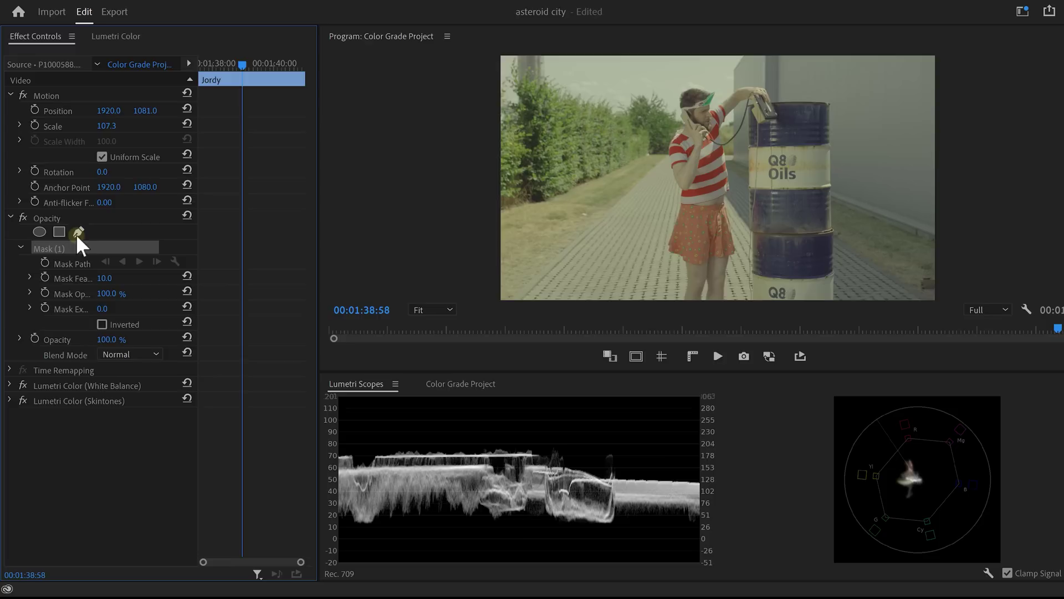
left_click(682, 182)
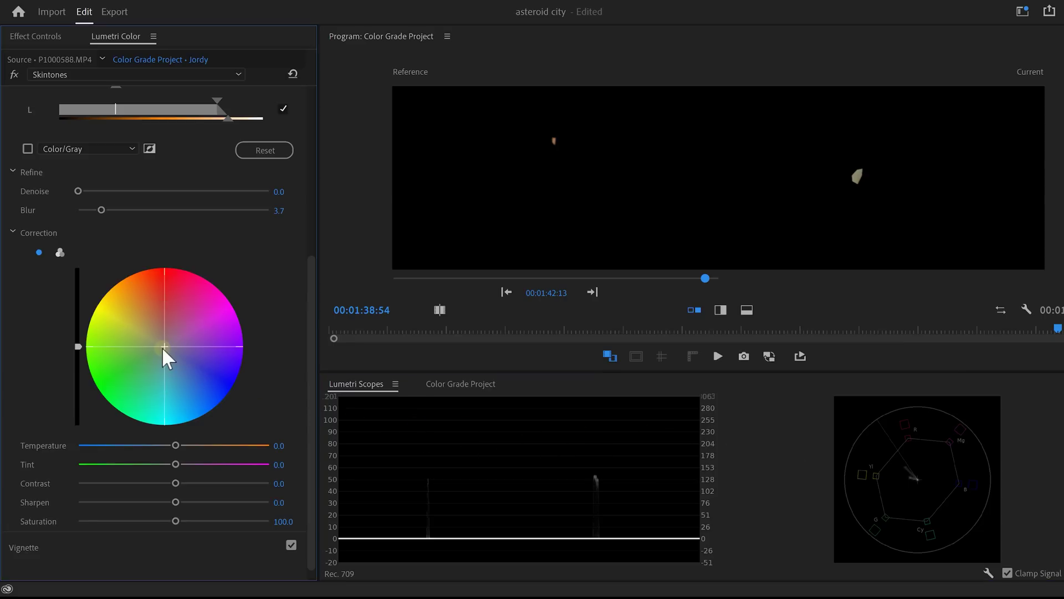
Step: Shift the keyed skin tones toward yellow-orange and warm them to Temperature 46
left_click_drag(166, 351, 109, 275)
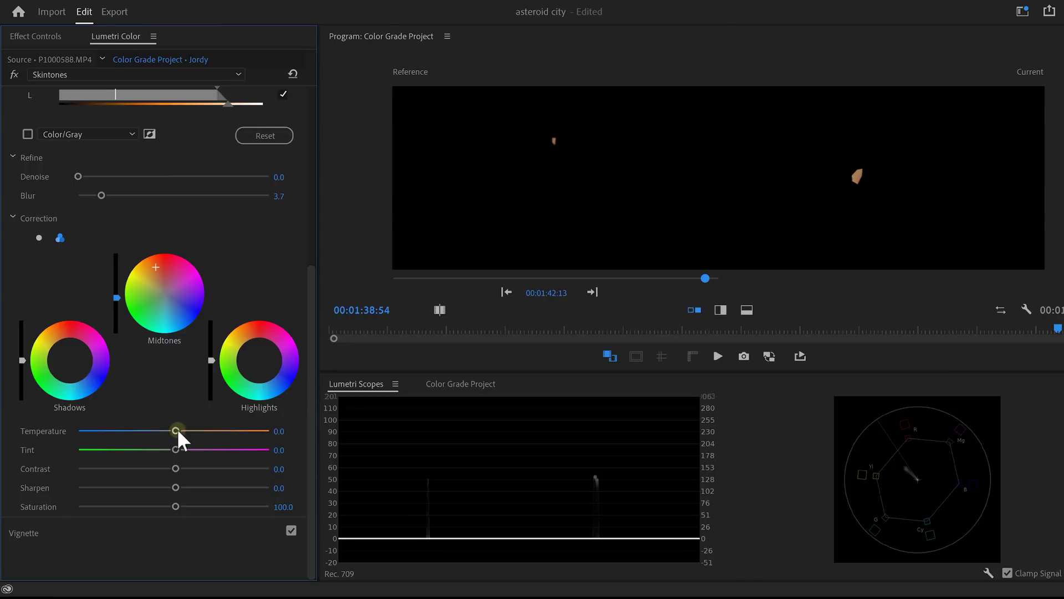
left_click_drag(177, 430, 224, 433)
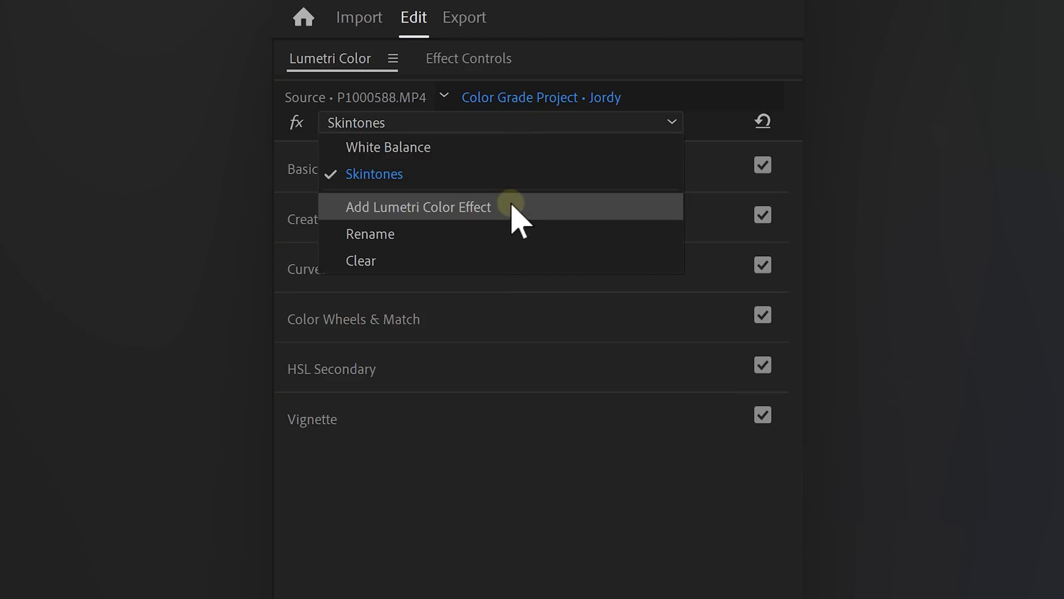
Step: Add a third Lumetri Color layer to Jordy and expand its HSL Secondary controls
left_click(511, 206)
left_click(422, 364)
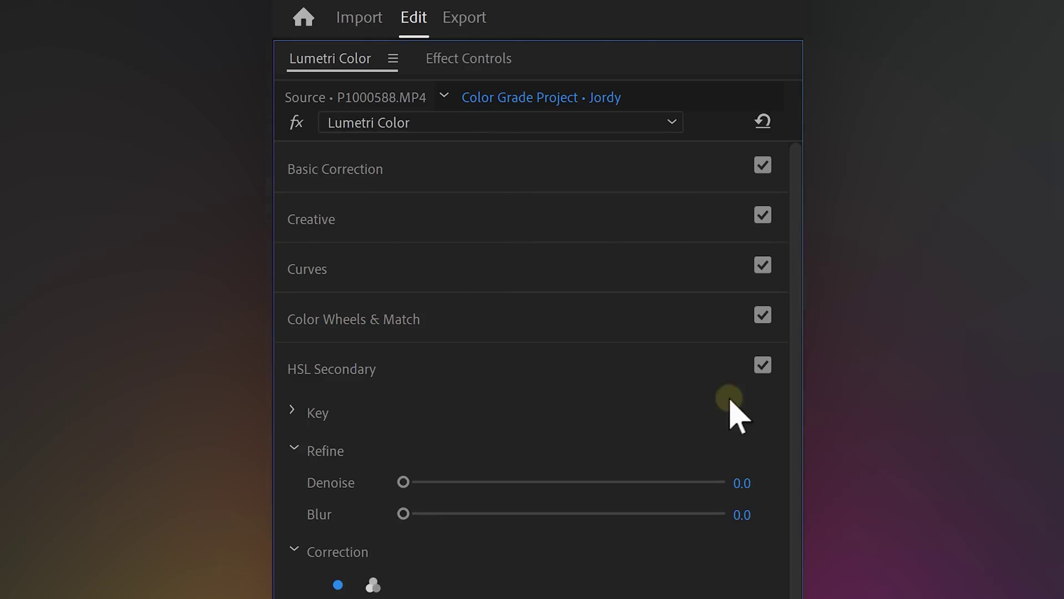
scroll(787, 143, "down", 8)
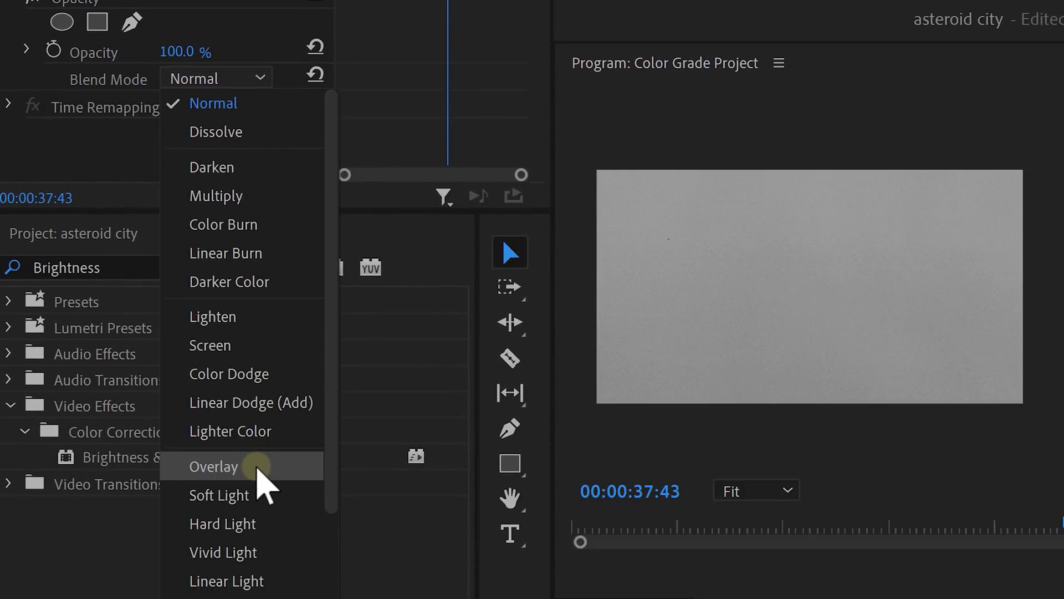
Step: Blend the Film Grain clip in Overlay mode and lower its contrast to -80
left_click(260, 477)
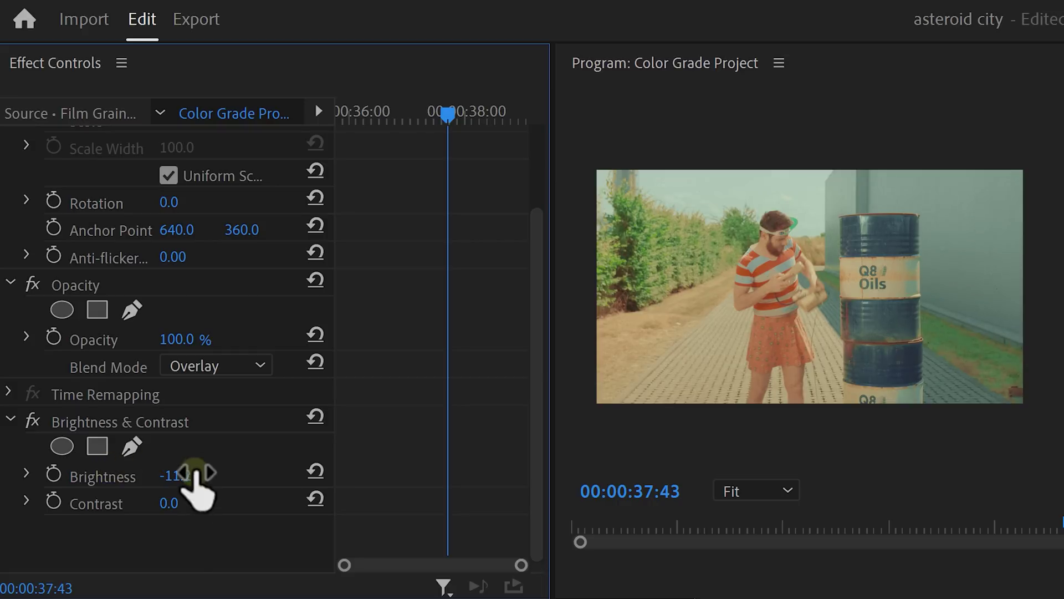
left_click_drag(886, 508, 1053, 504)
mouse_move(172, 502)
left_mouse_down()
mouse_move(205, 503)
mouse_move(183, 502)
left_mouse_up()
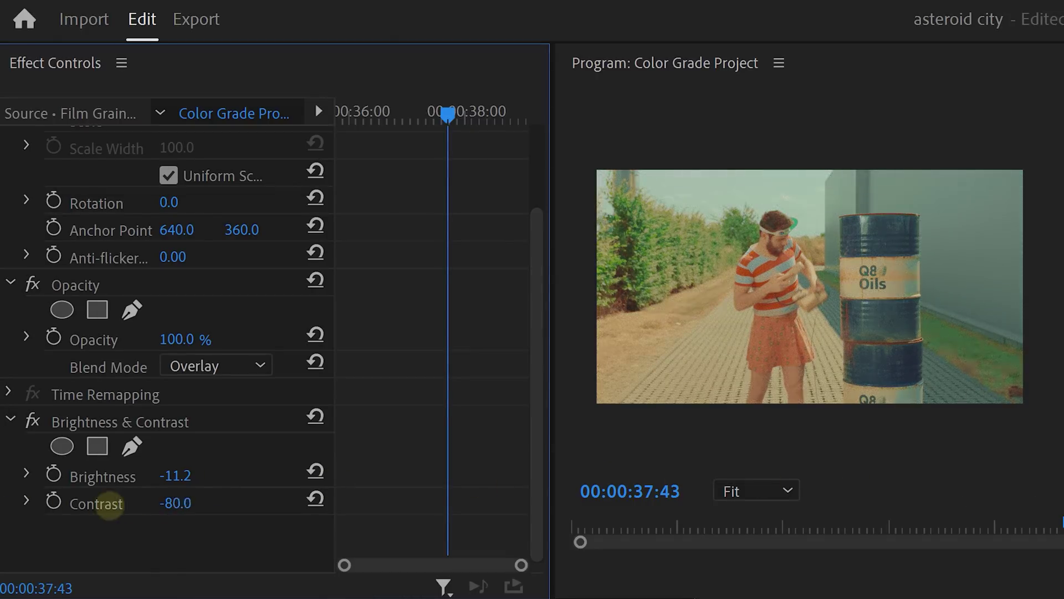